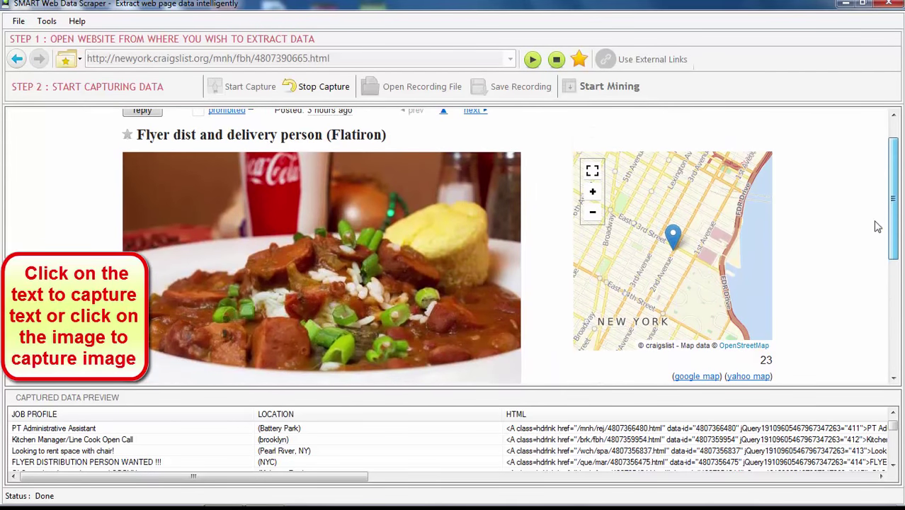
Capture the food photo of the flyer and delivery job posting as an image in a column named IMAGE.
{"action": "left_click", "coordinate": [368, 235]}
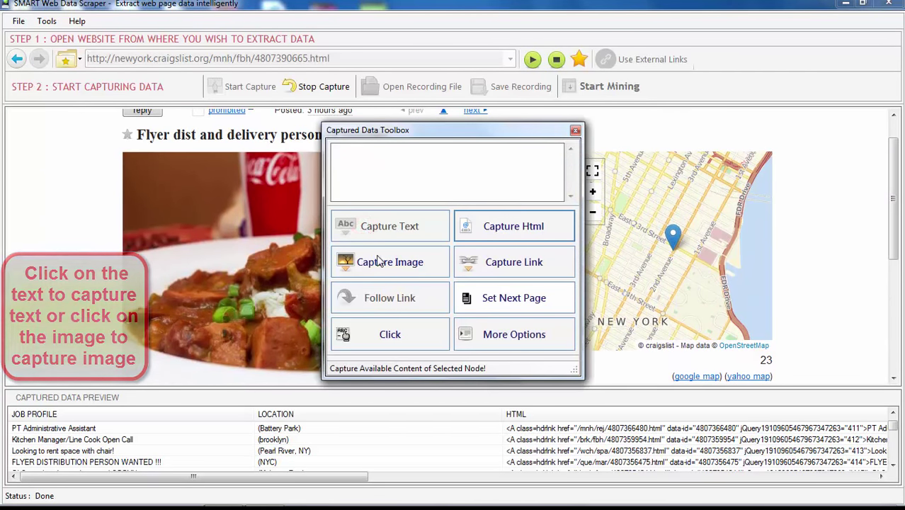
{"action": "left_click", "coordinate": [408, 274]}
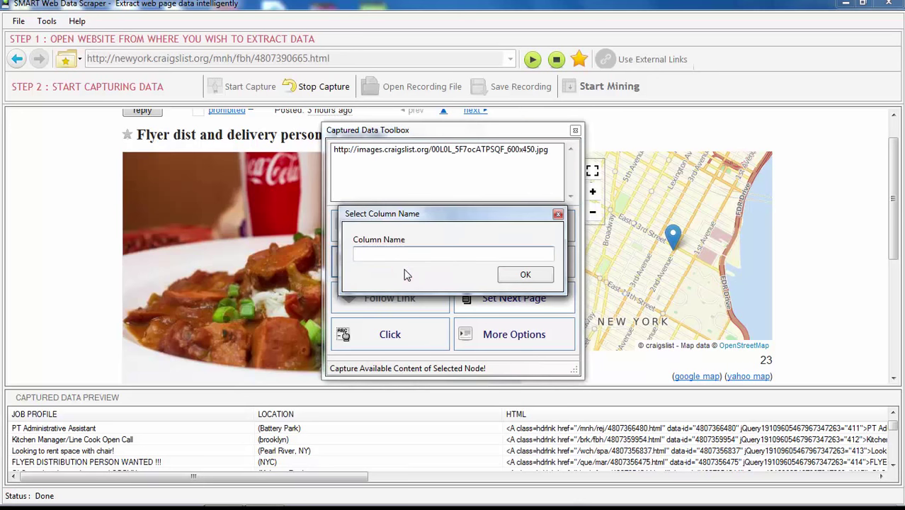
{"action": "type", "text": "IMAGE"}
{"action": "left_click", "coordinate": [507, 276]}
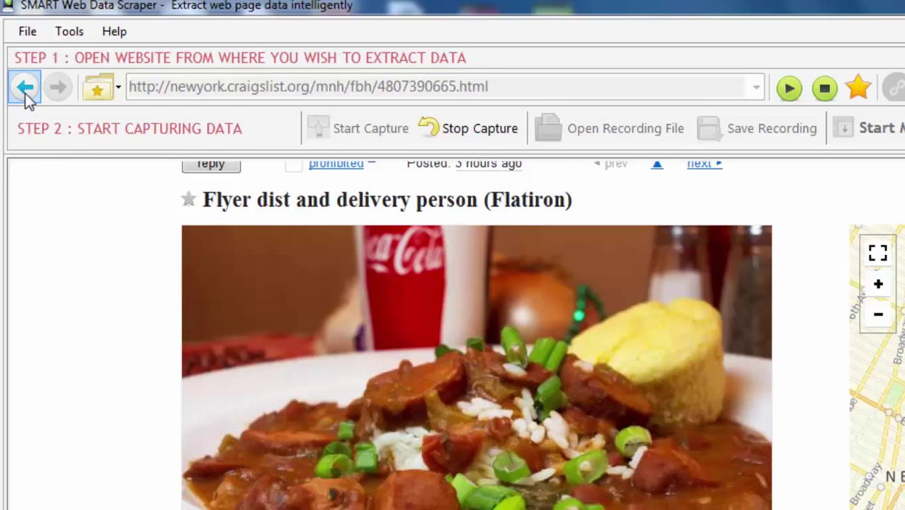
Return to the job listings, set the "next >" link as the next page, and stop capturing.
{"action": "left_click", "coordinate": [25, 88]}
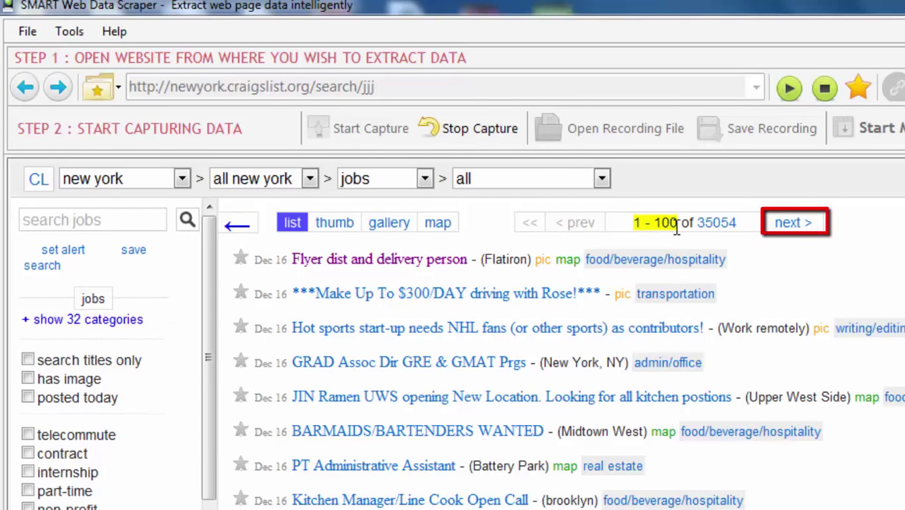
{"action": "left_click", "coordinate": [796, 231]}
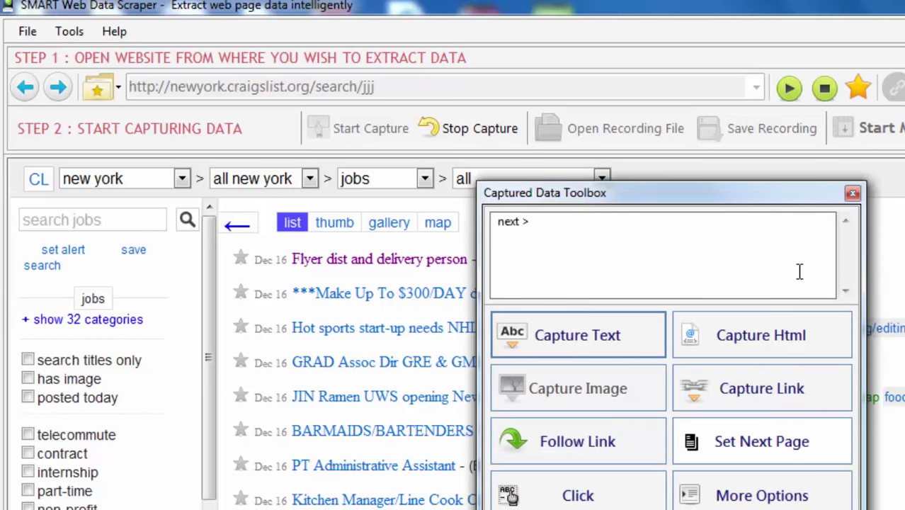
{"action": "left_click", "coordinate": [769, 457]}
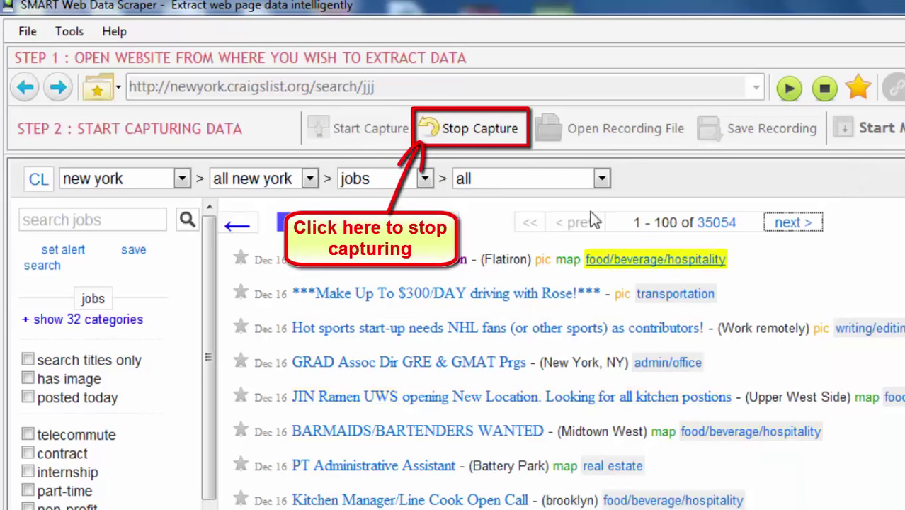
{"action": "left_click", "coordinate": [474, 139]}
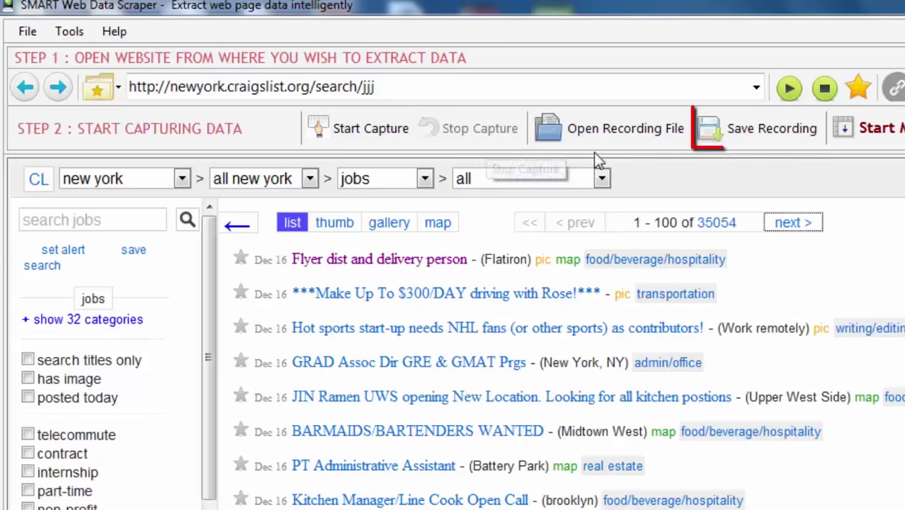
Save the capture recording to the Desktop as an XML file named "recording".
{"action": "left_click", "coordinate": [765, 146]}
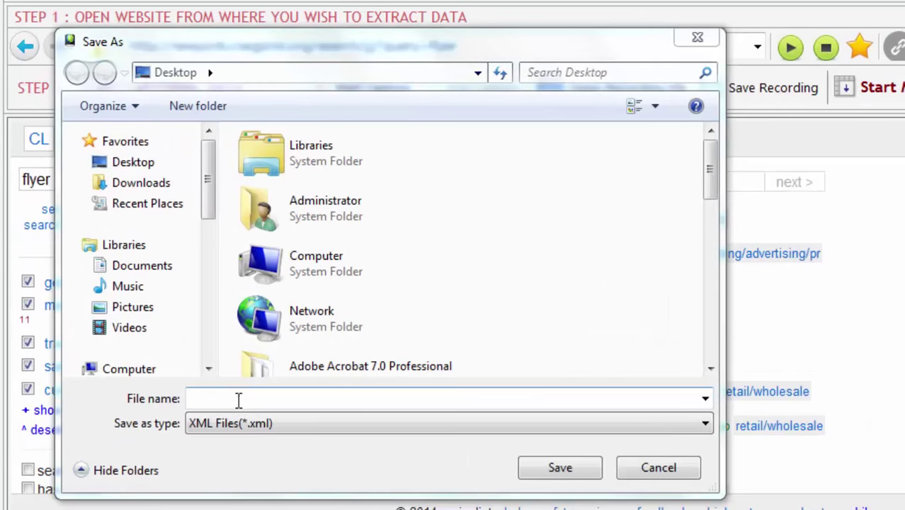
{"action": "left_click", "coordinate": [234, 438]}
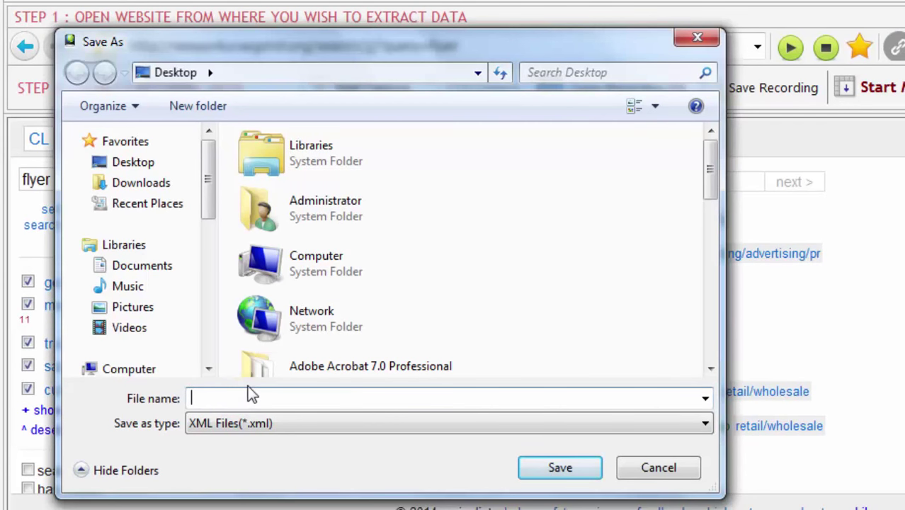
{"action": "type", "text": "re"}
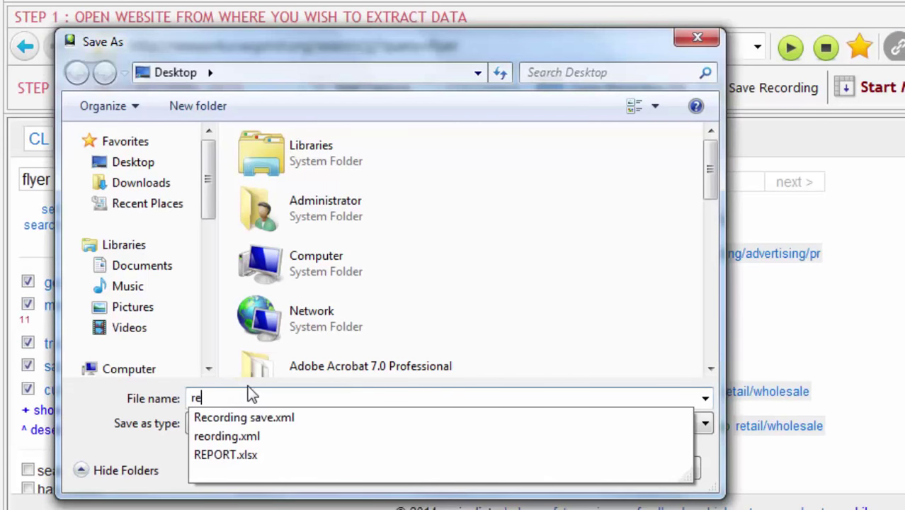
{"action": "type", "text": "cording"}
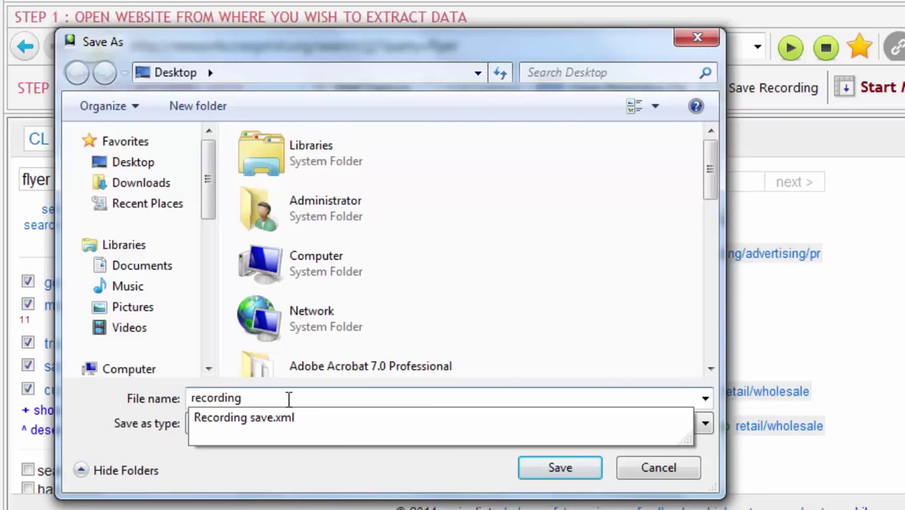
{"action": "left_click", "coordinate": [559, 467]}
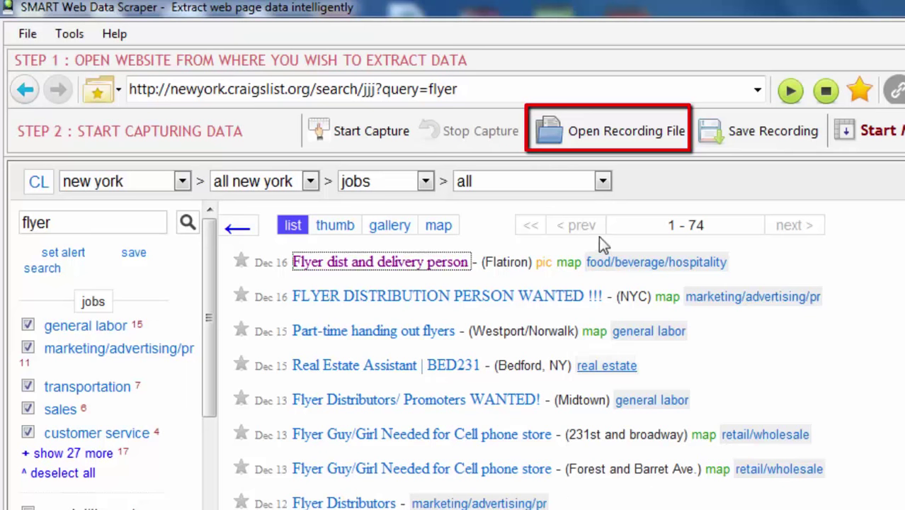
Open the saved recording file "recording" from the Desktop.
{"action": "left_click", "coordinate": [628, 135]}
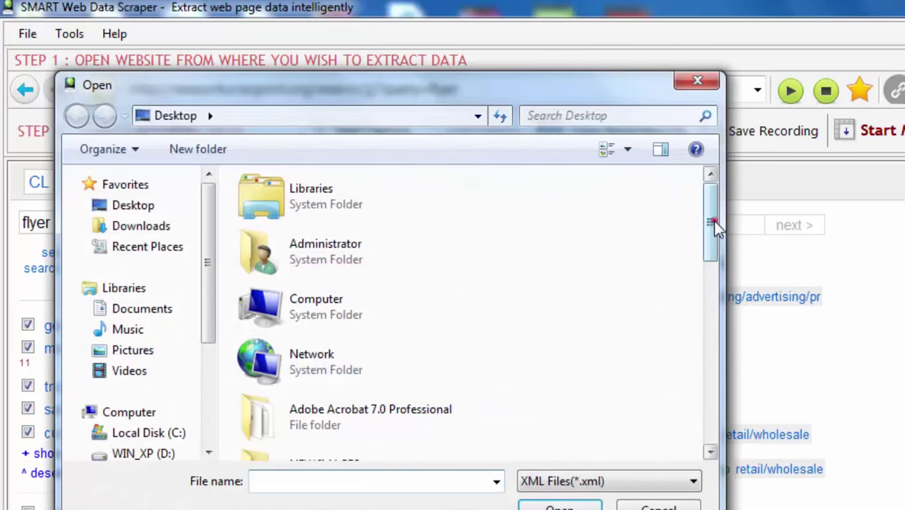
{"action": "left_click_drag", "start_coordinate": [710, 221], "coordinate": [730, 388]}
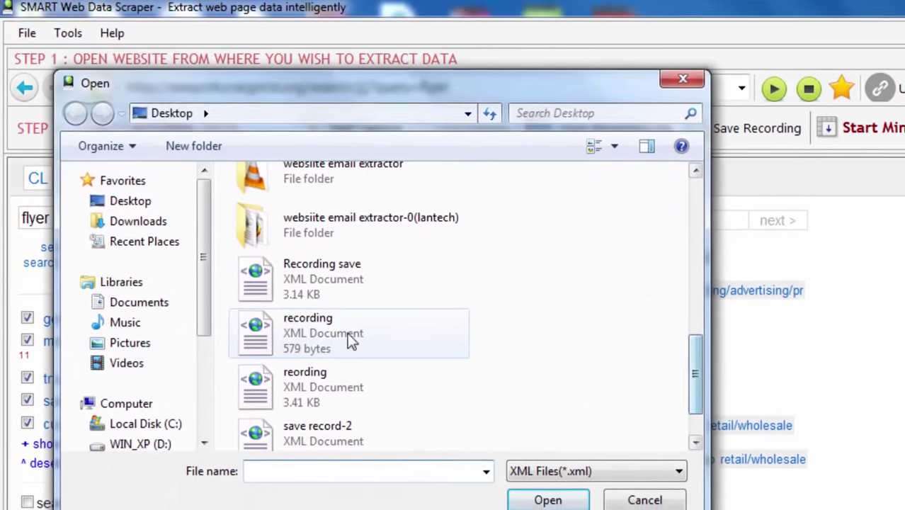
{"action": "left_click", "coordinate": [340, 341]}
{"action": "left_click", "coordinate": [504, 464]}
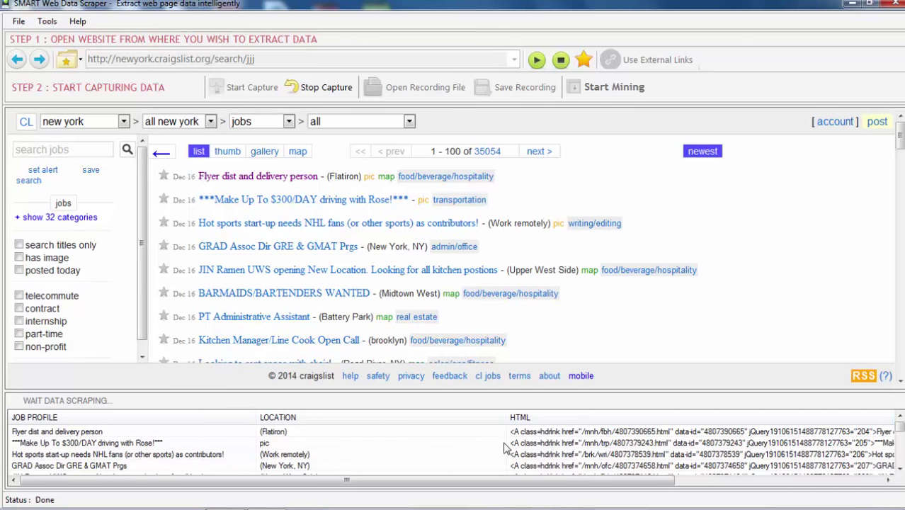
Check the IMAGE column in the captured data preview, then stop the capture and open the data mining window.
{"action": "left_click_drag", "start_coordinate": [512, 479], "coordinate": [719, 479]}
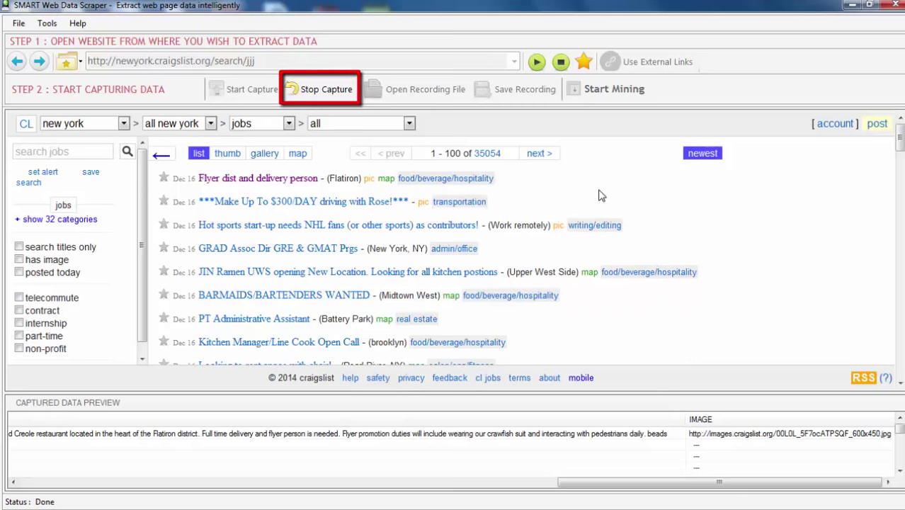
{"action": "left_click", "coordinate": [332, 90]}
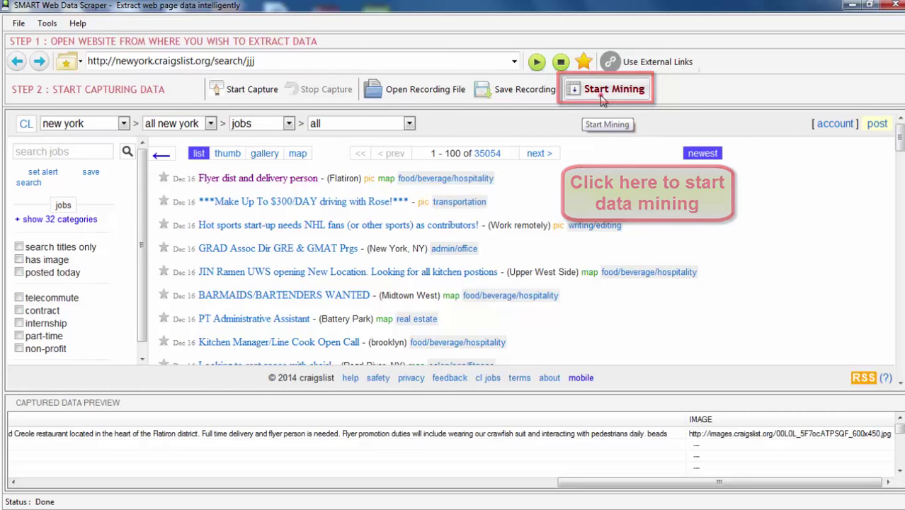
{"action": "left_click", "coordinate": [601, 99]}
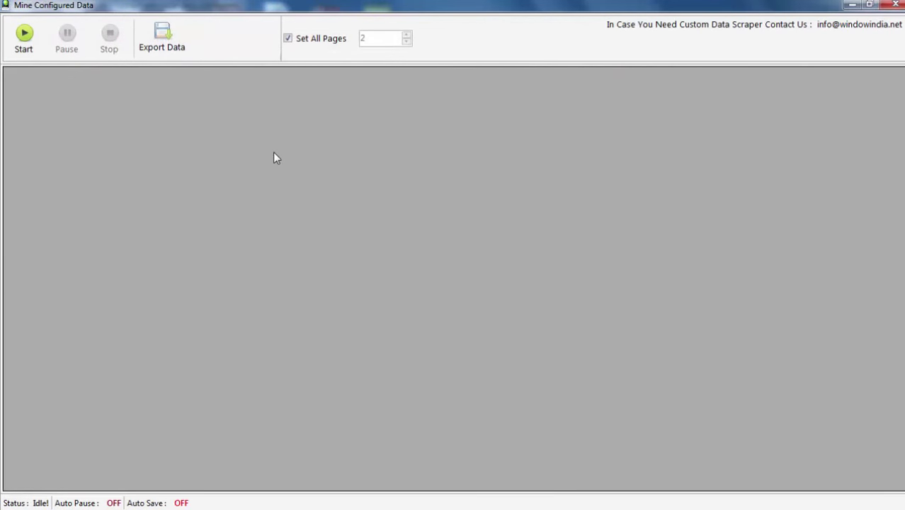
Turn off Set All Pages, limit the mining to 2 pages, and start it.
{"action": "left_click", "coordinate": [289, 40]}
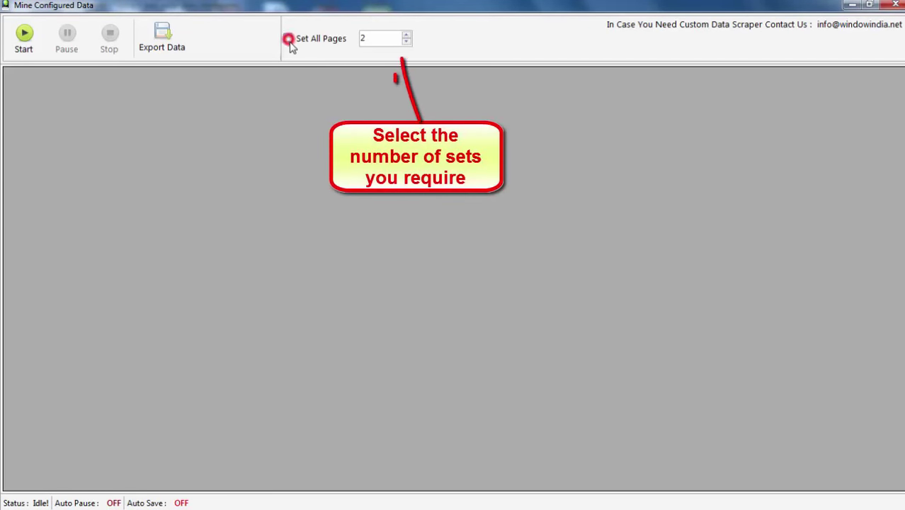
{"action": "left_click", "coordinate": [406, 41]}
{"action": "left_click", "coordinate": [407, 35]}
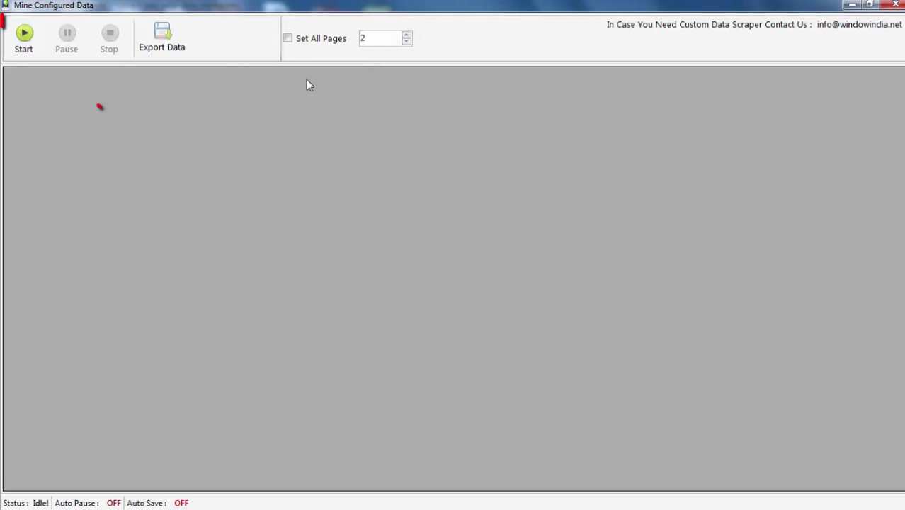
{"action": "left_click", "coordinate": [24, 45]}
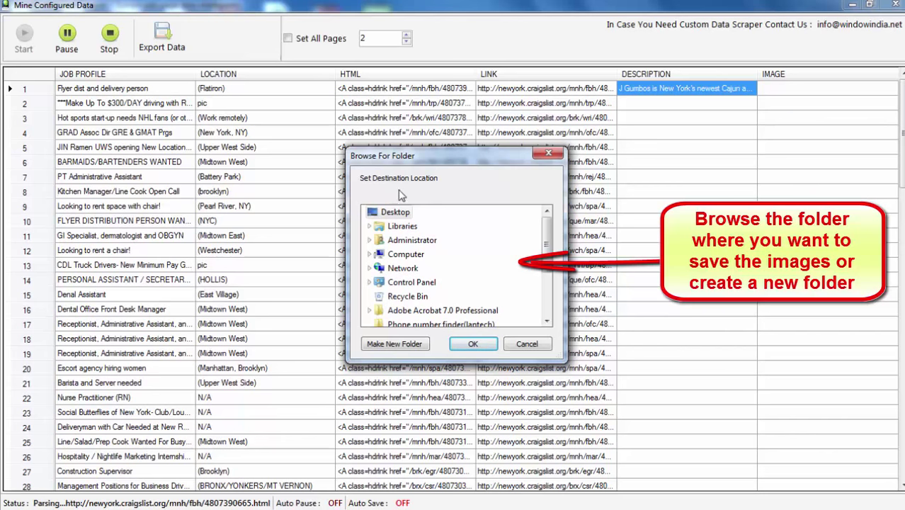
Create a Desktop folder named "NEW IMAGES" and set it as the destination for the mined images.
{"action": "left_click_drag", "start_coordinate": [548, 247], "coordinate": [555, 299]}
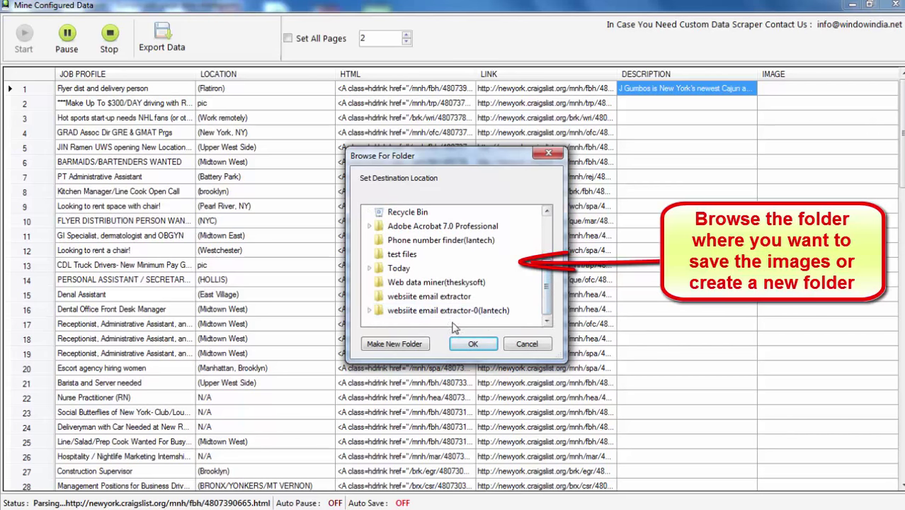
{"action": "left_click", "coordinate": [401, 349]}
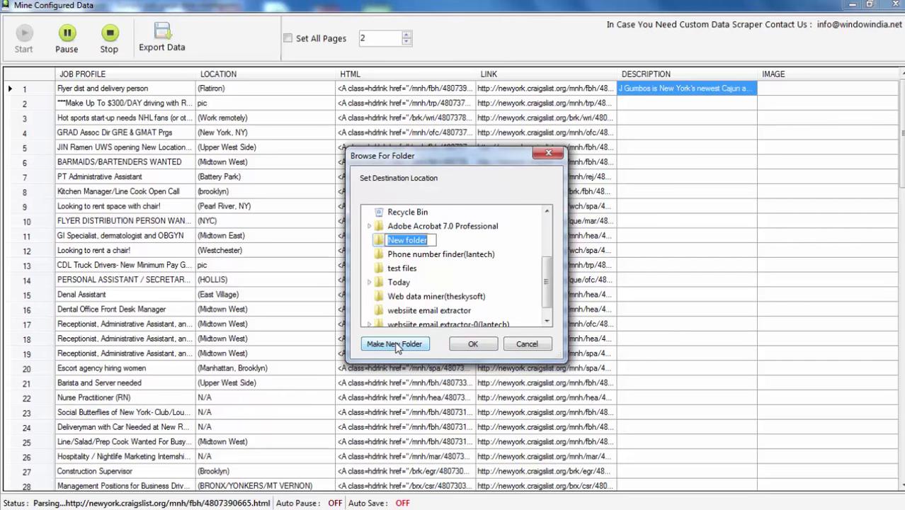
{"action": "type", "text": "NEW IMAGES"}
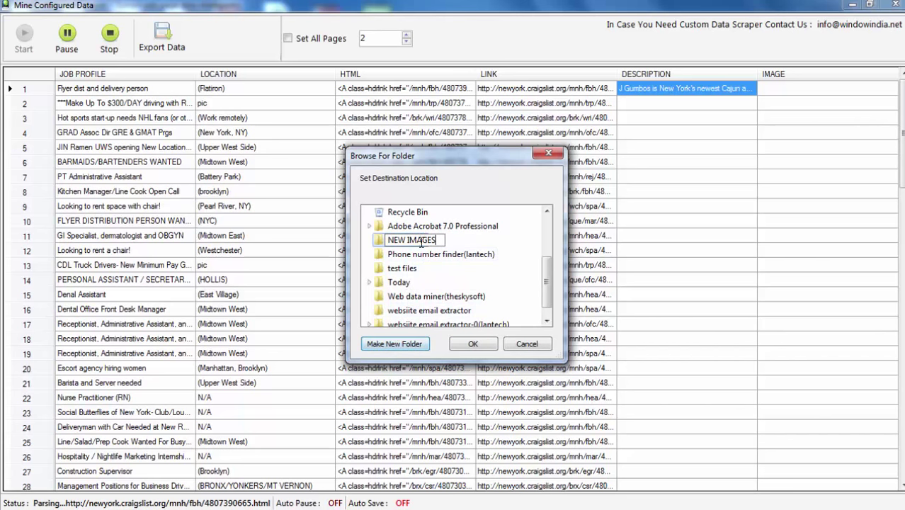
{"action": "left_click", "coordinate": [473, 345]}
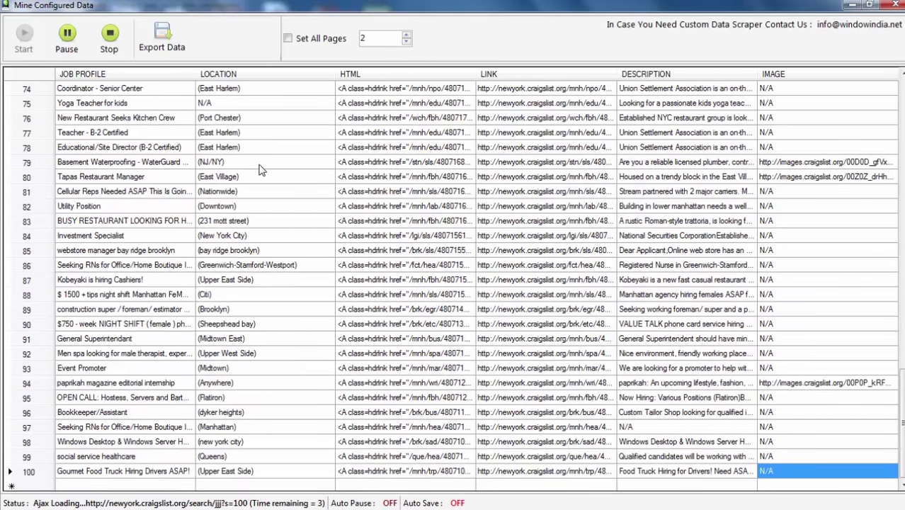
Pause the mining to examine where the second set begins after row 100, and resume it.
{"action": "left_click", "coordinate": [70, 41]}
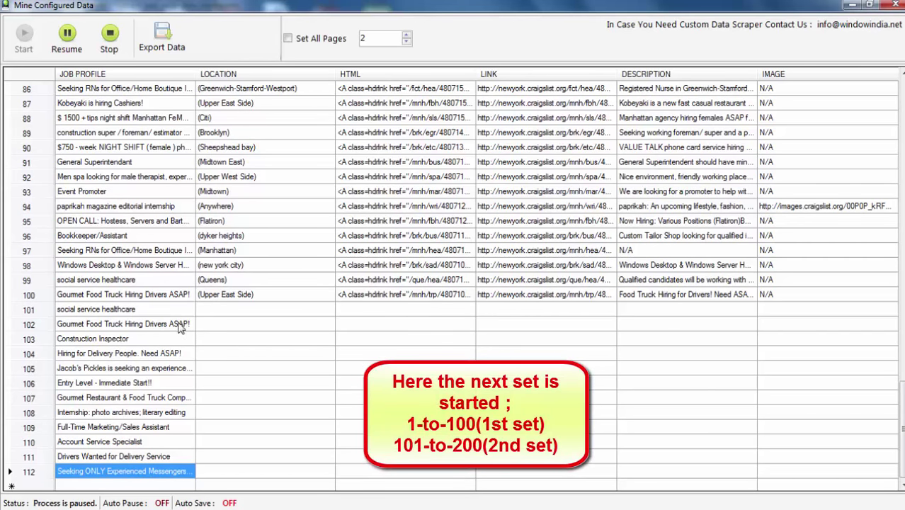
{"action": "left_click", "coordinate": [36, 296]}
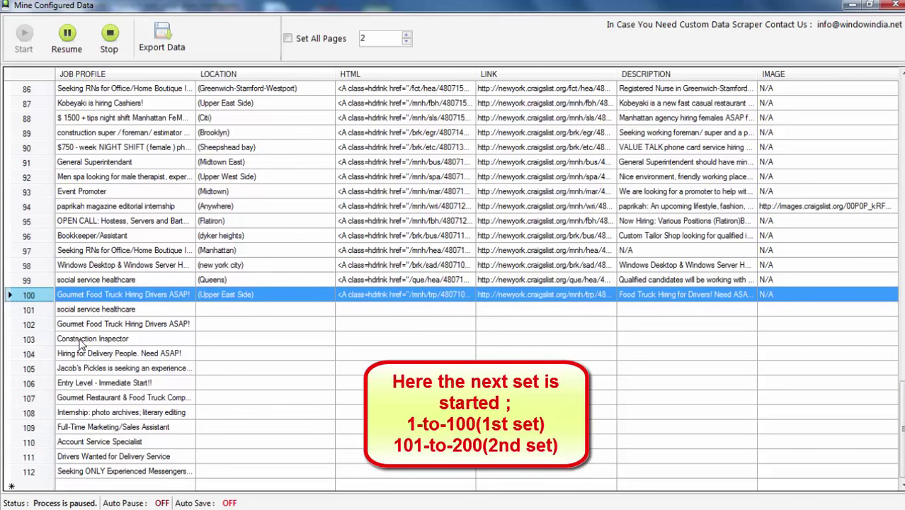
{"action": "left_click_drag", "start_coordinate": [29, 427], "coordinate": [27, 459]}
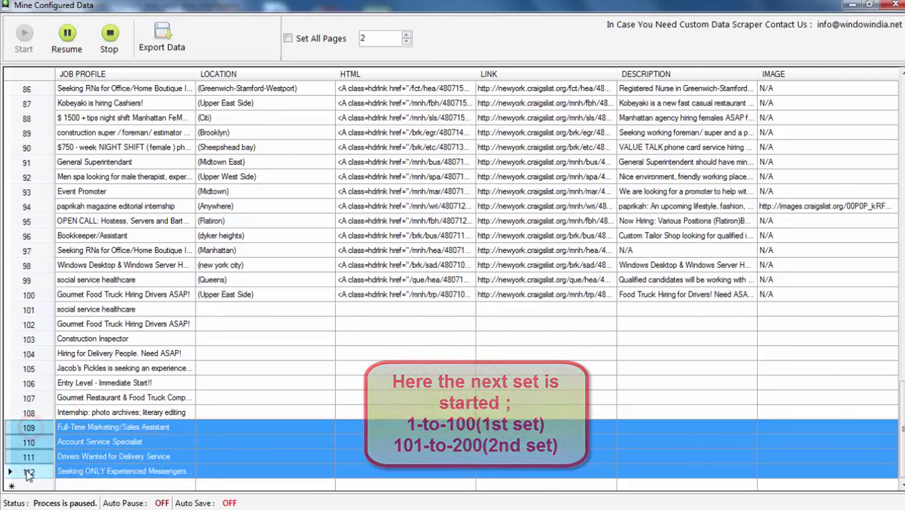
{"action": "left_click", "coordinate": [28, 294]}
{"action": "left_click", "coordinate": [69, 39]}
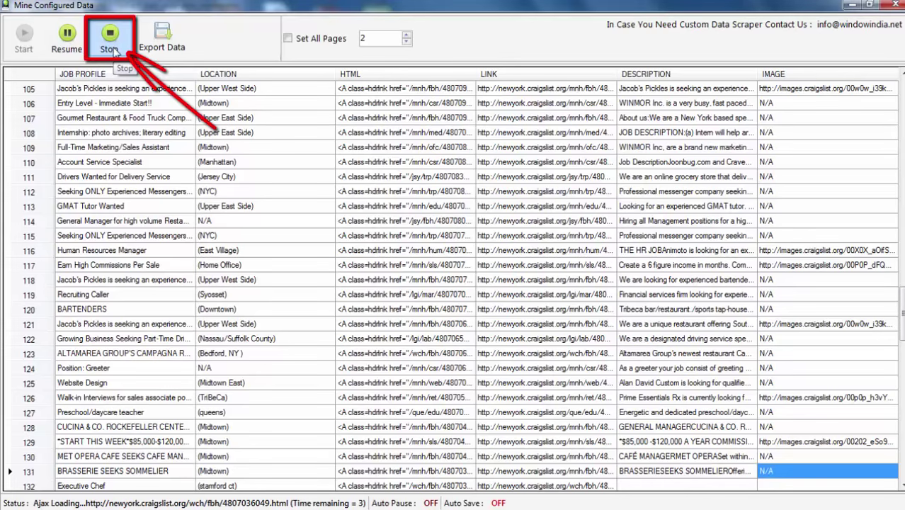
Stop the mining and export the mined data in CSV format to the Desktop as "list of data".
{"action": "left_click", "coordinate": [111, 42]}
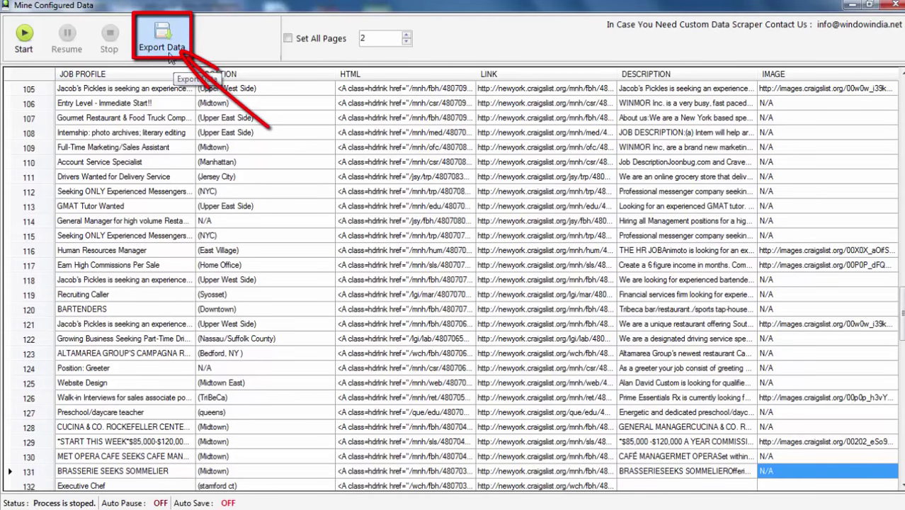
{"action": "left_click", "coordinate": [162, 56]}
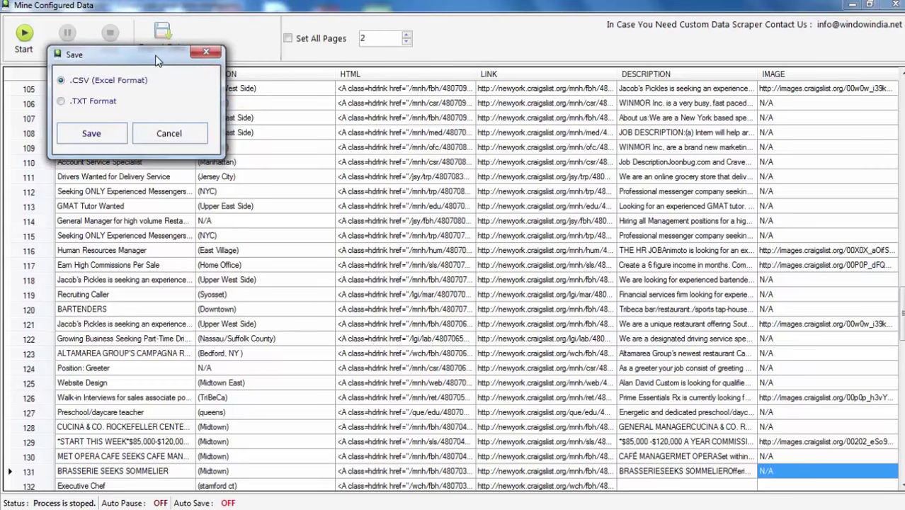
{"action": "mouse_move", "coordinate": [157, 61]}
{"action": "left_mouse_down"}
{"action": "mouse_move", "coordinate": [167, 159]}
{"action": "mouse_move", "coordinate": [177, 167]}
{"action": "left_mouse_up"}
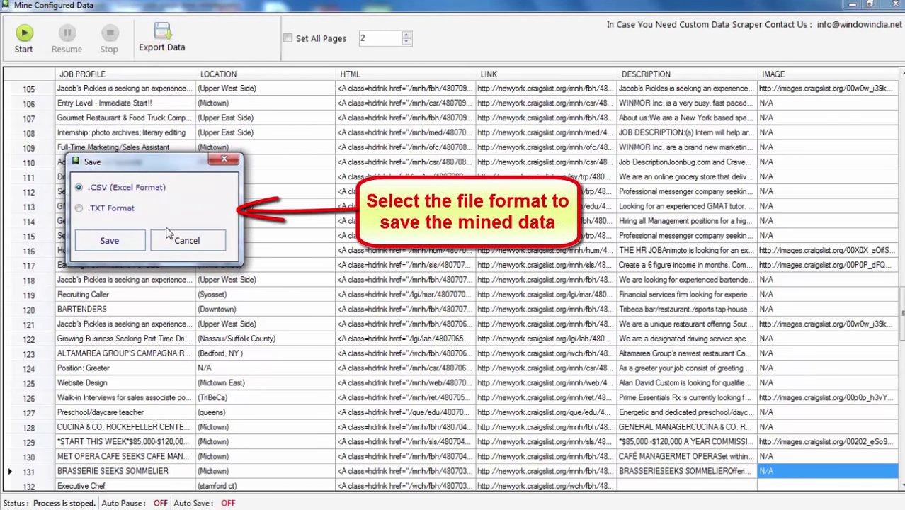
{"action": "left_click", "coordinate": [79, 210]}
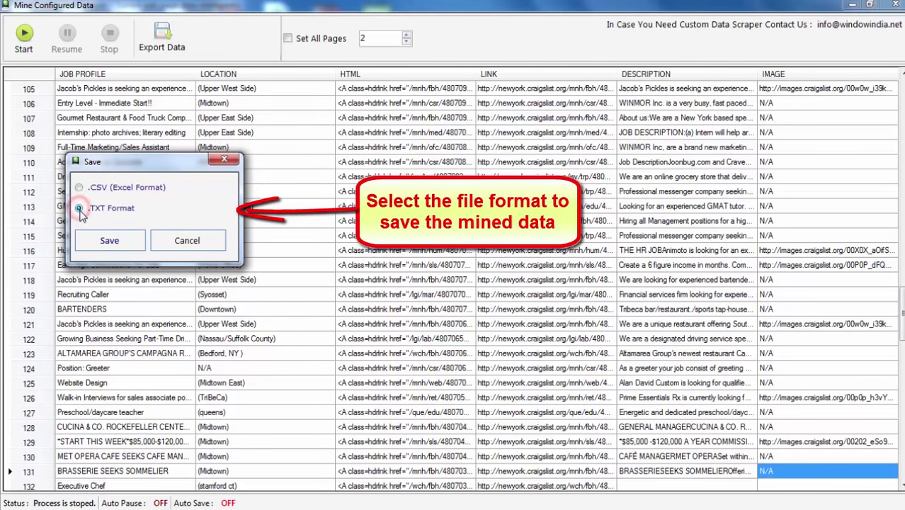
{"action": "left_click", "coordinate": [78, 188]}
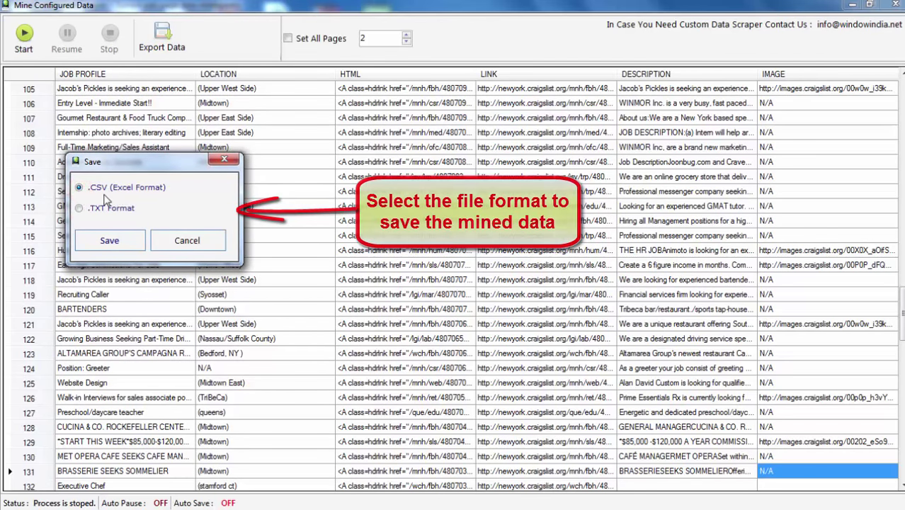
{"action": "left_click", "coordinate": [109, 241]}
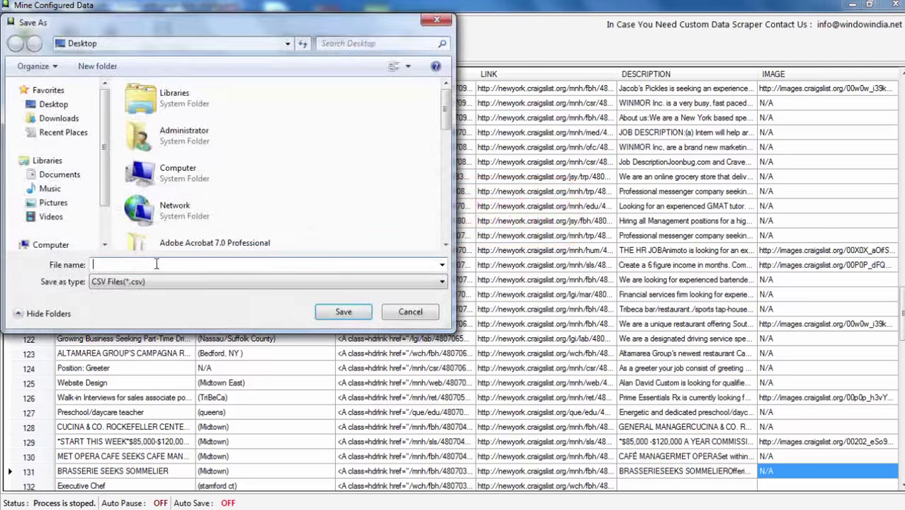
{"action": "type", "text": "list of data"}
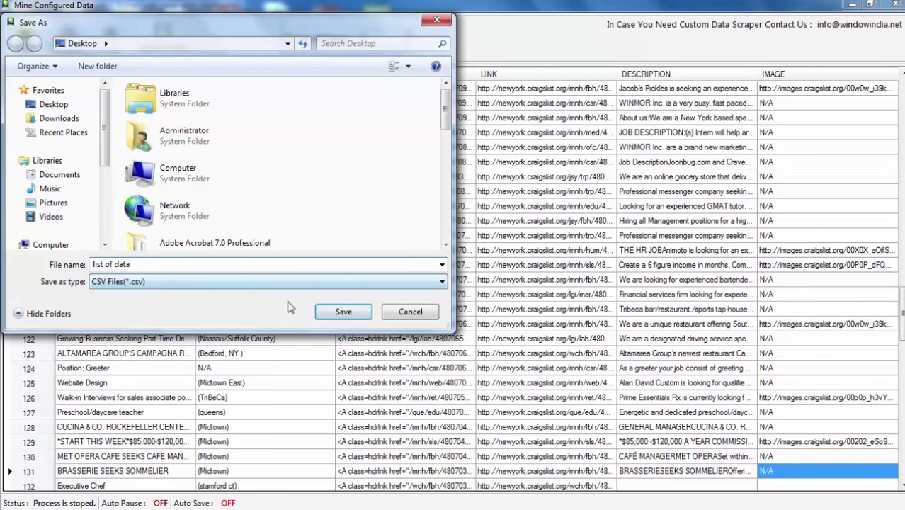
{"action": "left_click", "coordinate": [345, 312]}
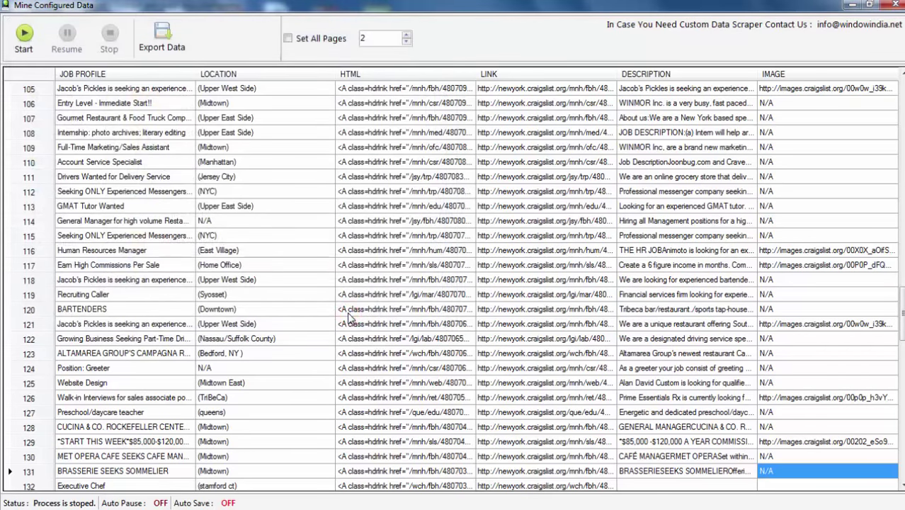